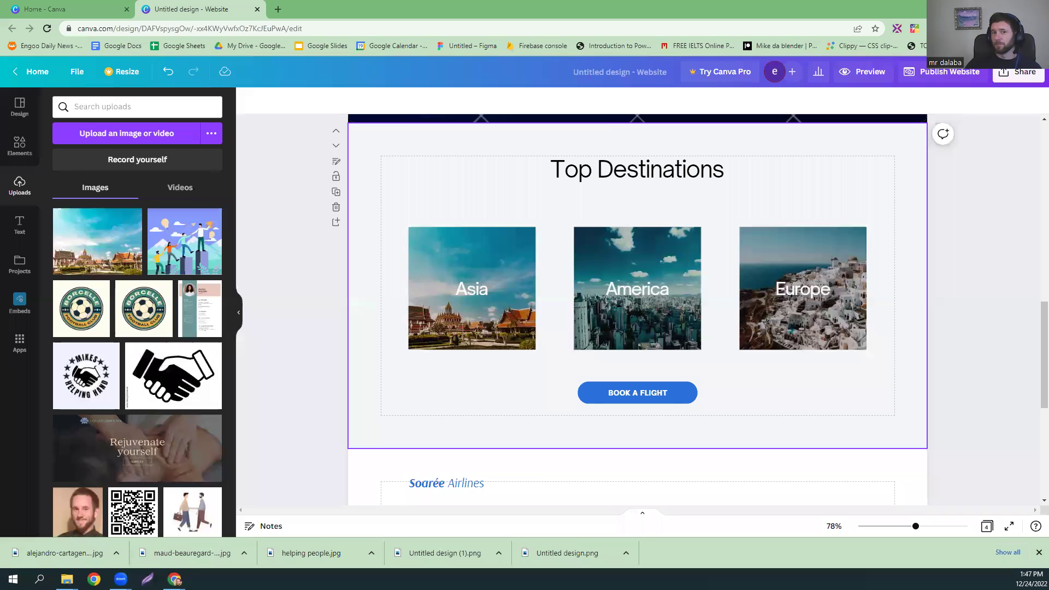
Review the finished Top Destinations pages, then switch to the 'Home - Canva' tab
{"action": "scroll", "coordinate": [465, 234], "scroll_direction": "up", "scroll_amount": 5}
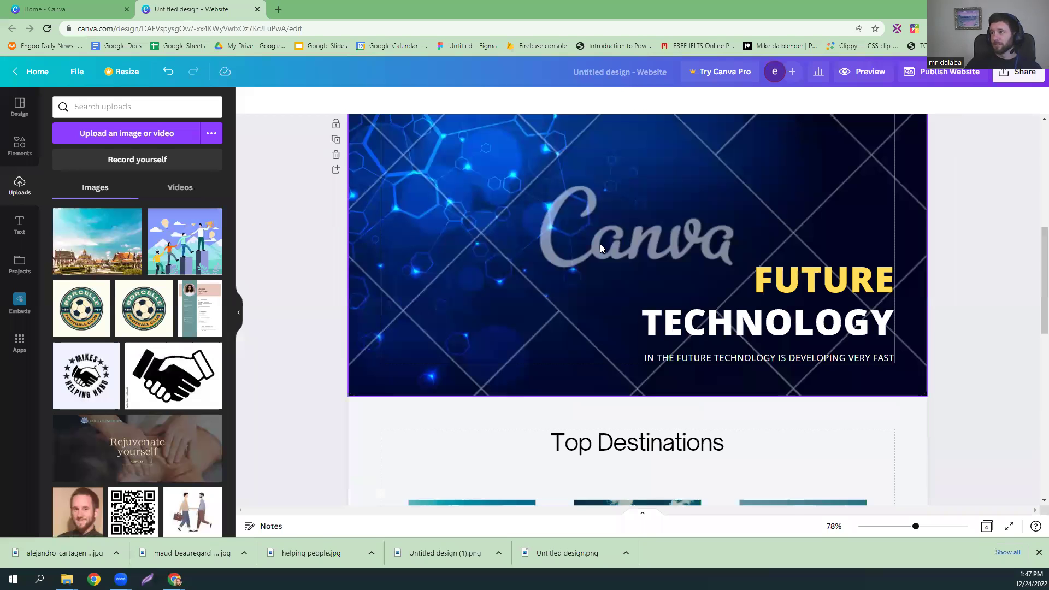
{"action": "scroll", "coordinate": [552, 319], "scroll_direction": "down", "scroll_amount": 4}
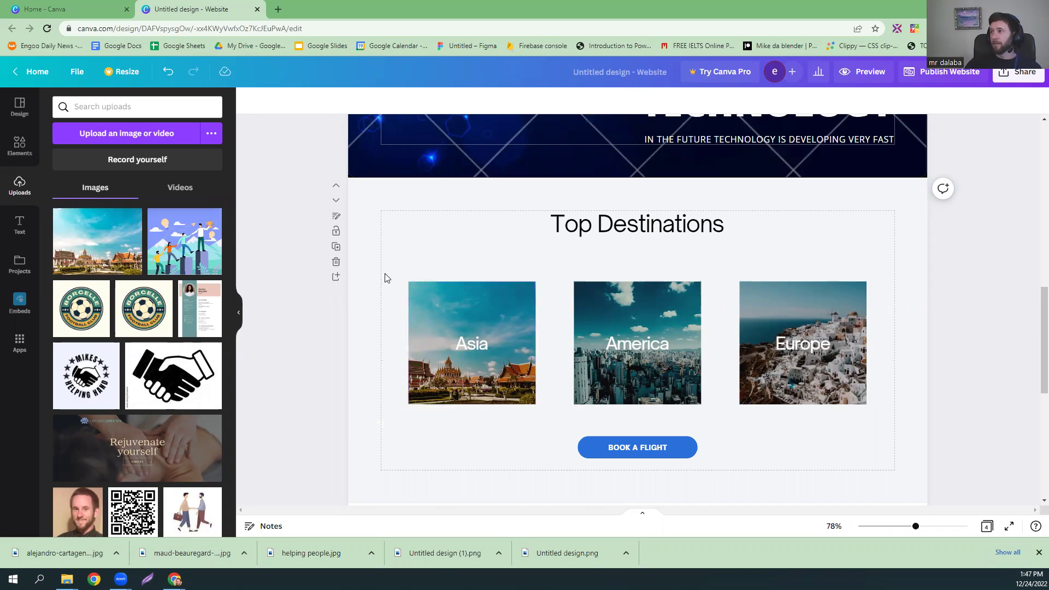
{"action": "left_click", "coordinate": [79, 12]}
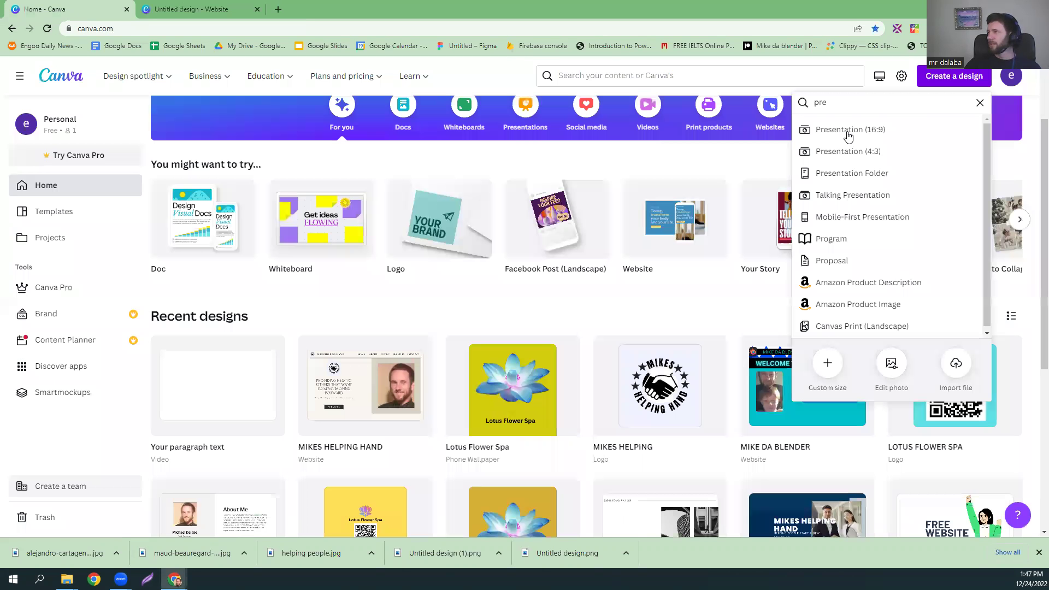
Create a new blank Presentation (16:9) design and show the uploaded images library
{"action": "left_click", "coordinate": [847, 134]}
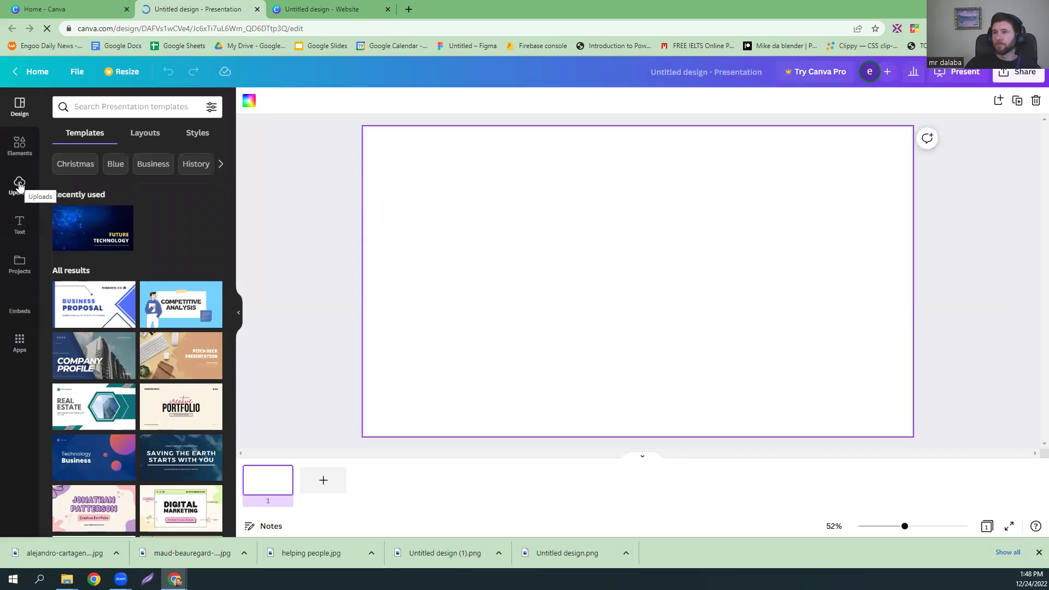
{"action": "left_click", "coordinate": [20, 184]}
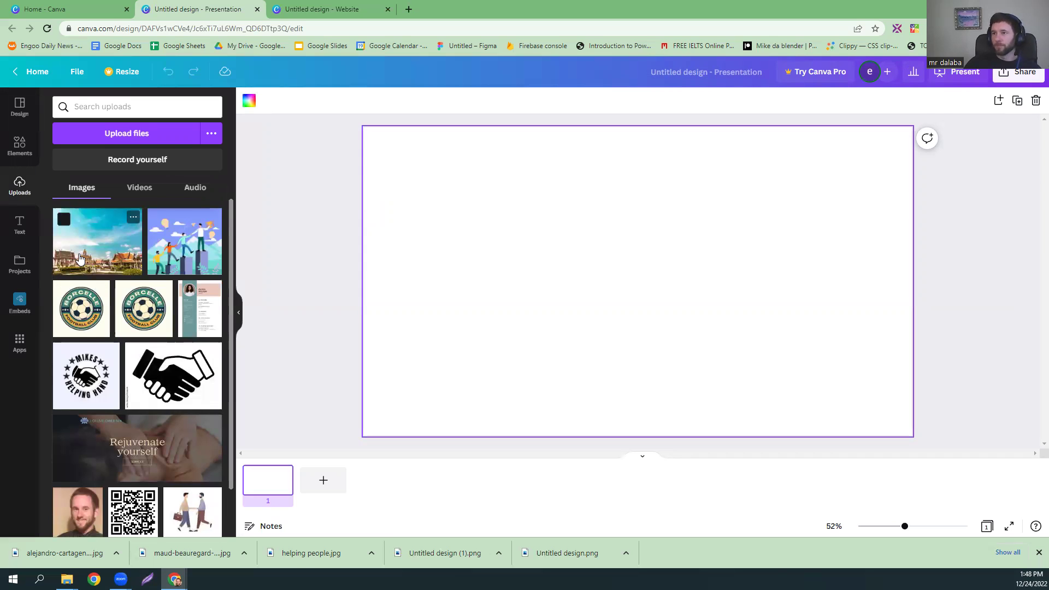
Place the uploaded Thai temple photo as the slide's full background
{"action": "left_click_drag", "start_coordinate": [79, 258], "coordinate": [396, 430]}
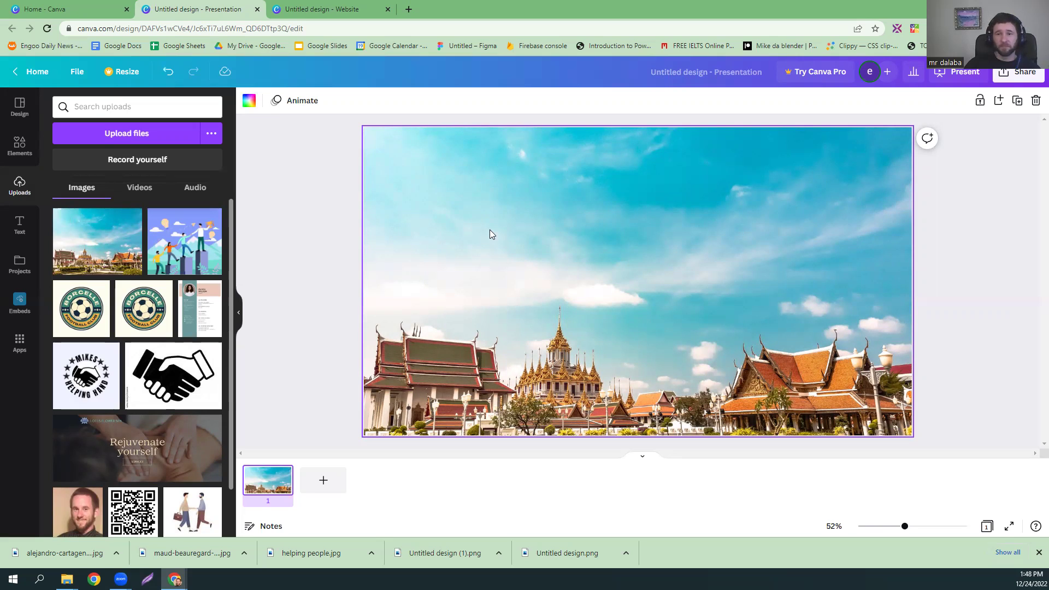
{"action": "left_click", "coordinate": [1015, 79]}
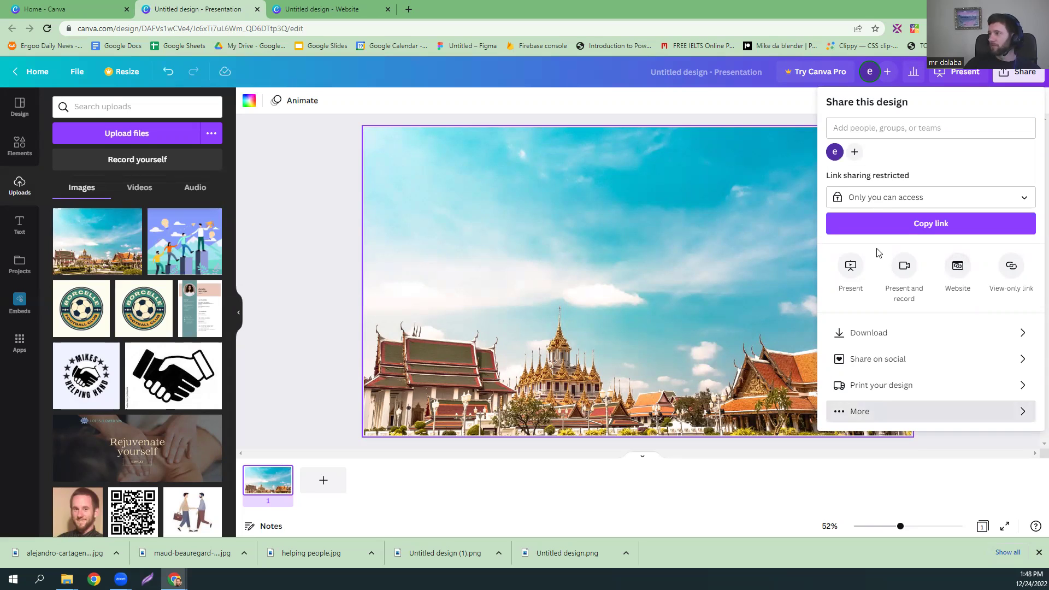
Generate and copy the presentation's smart embed link, then return to the Website design
{"action": "left_click", "coordinate": [851, 243]}
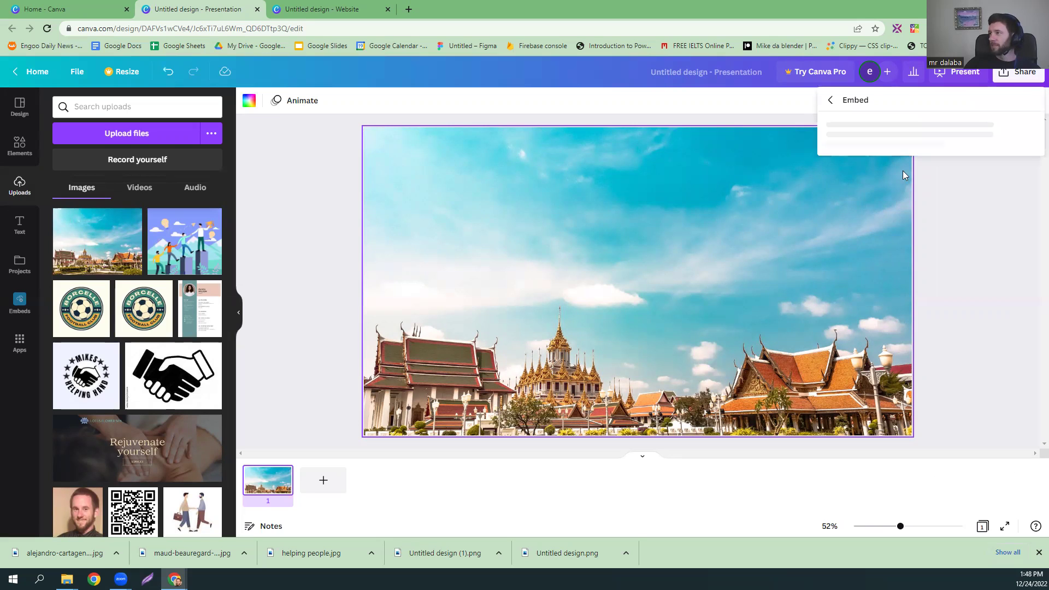
{"action": "left_click", "coordinate": [955, 166]}
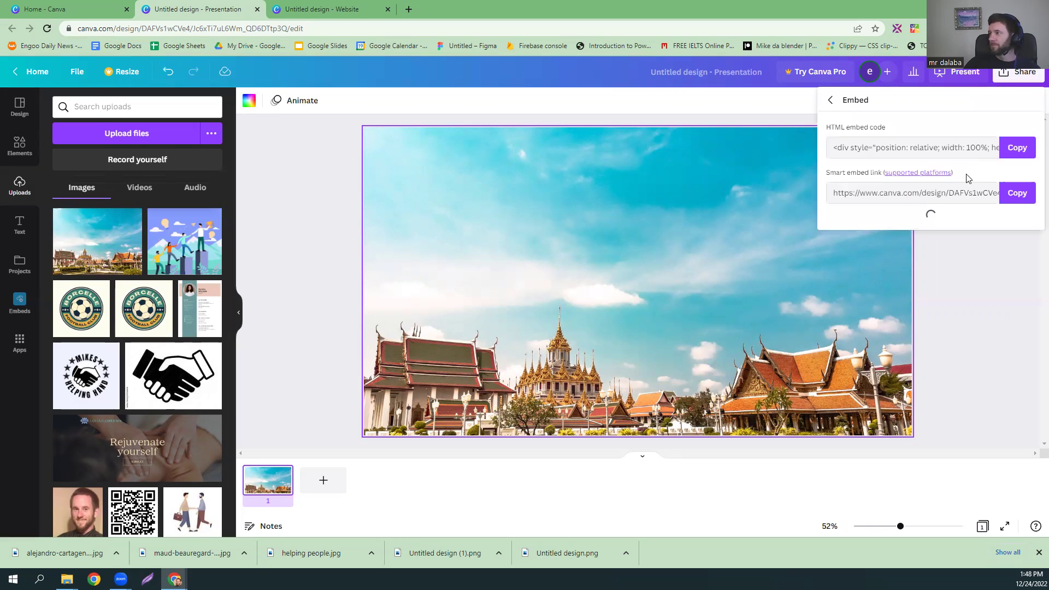
{"action": "left_click", "coordinate": [1018, 230]}
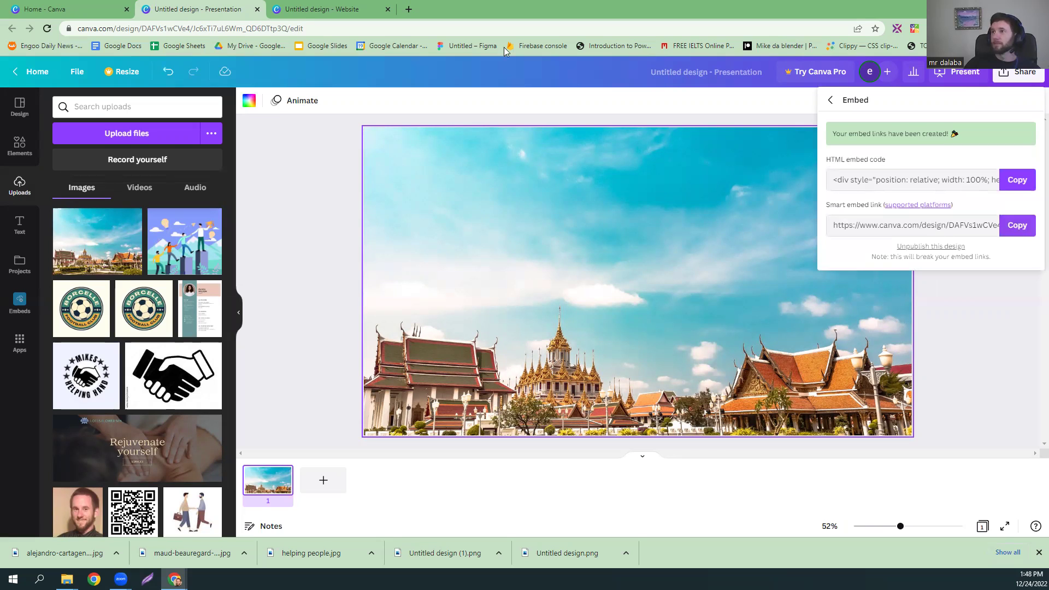
{"action": "left_click", "coordinate": [301, 9]}
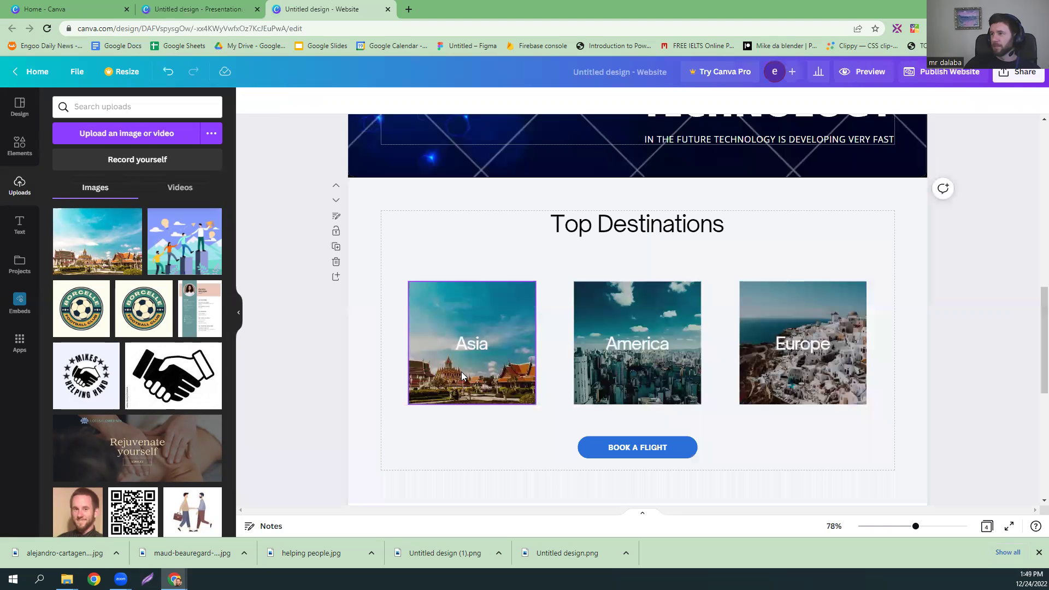
Link the Asia destination image to the copied temple presentation URL
{"action": "left_click", "coordinate": [477, 287]}
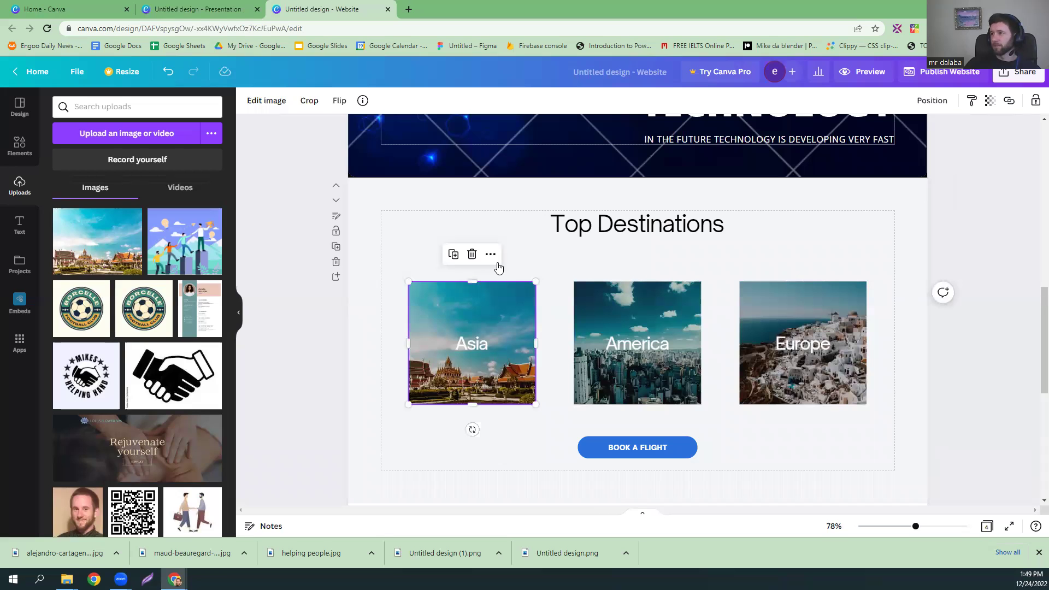
{"action": "left_click", "coordinate": [491, 258]}
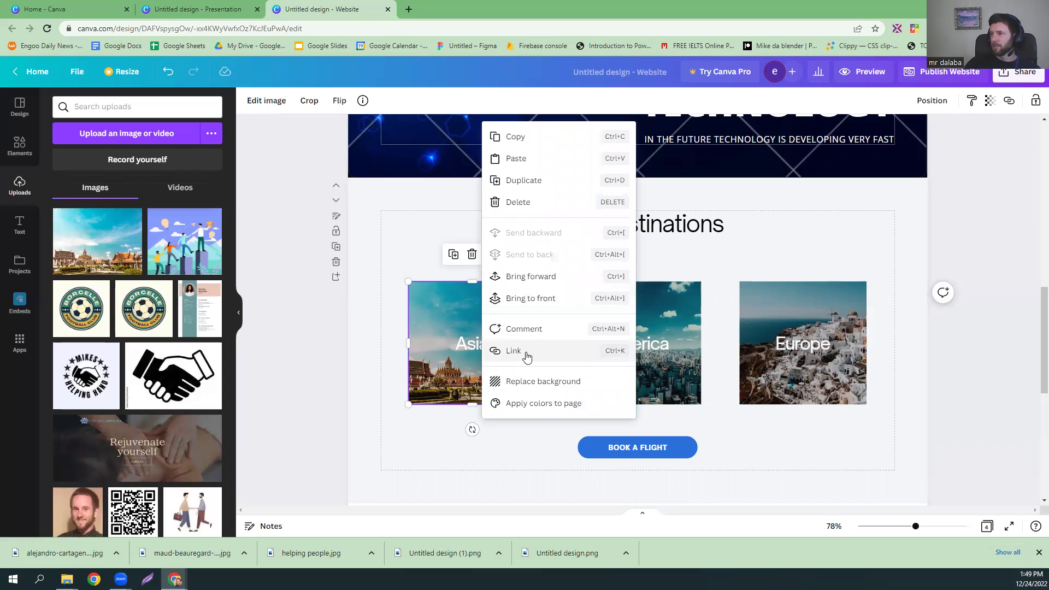
{"action": "key", "text": "ctrl+k"}
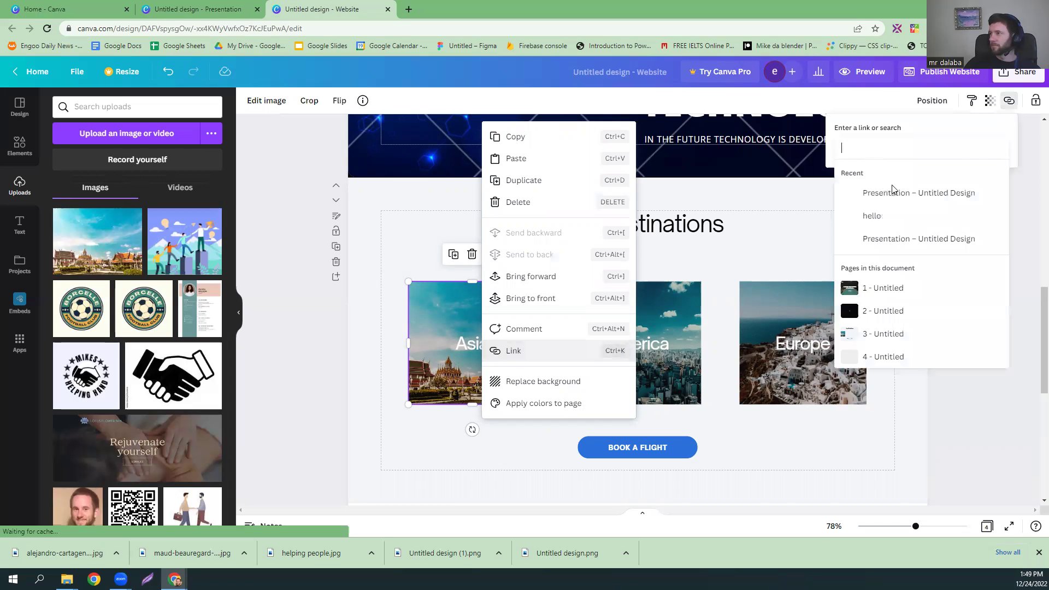
{"action": "key", "text": "shift+F10"}
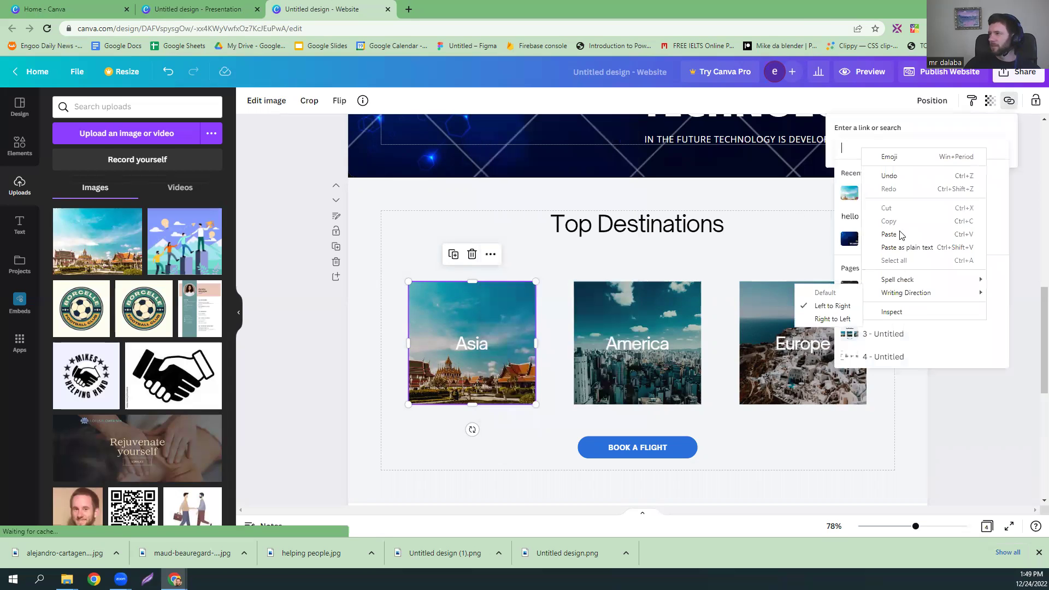
{"action": "key", "text": "Escape"}
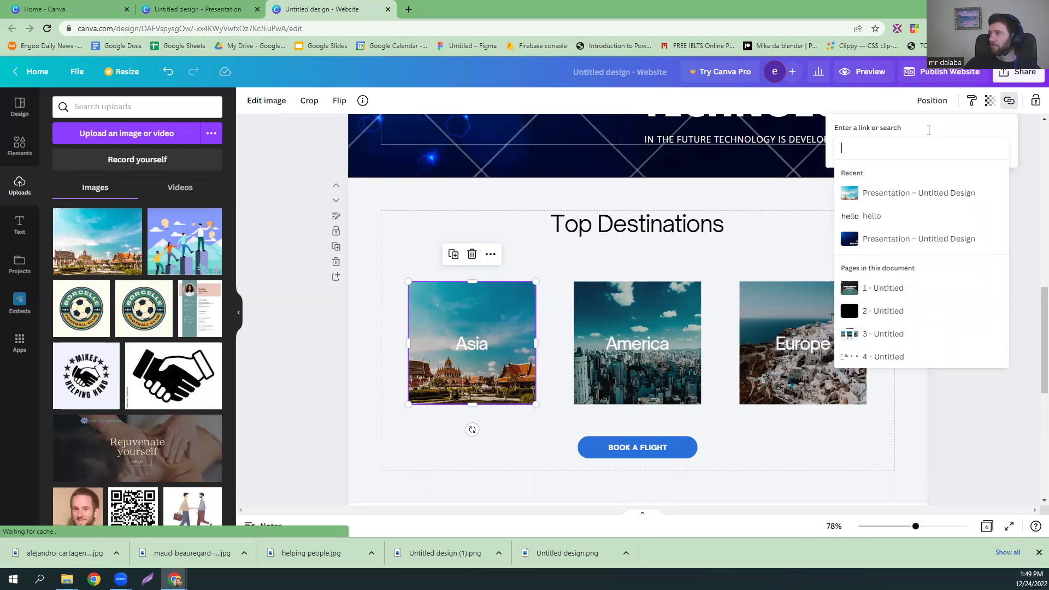
{"action": "key", "text": "ctrl+v"}
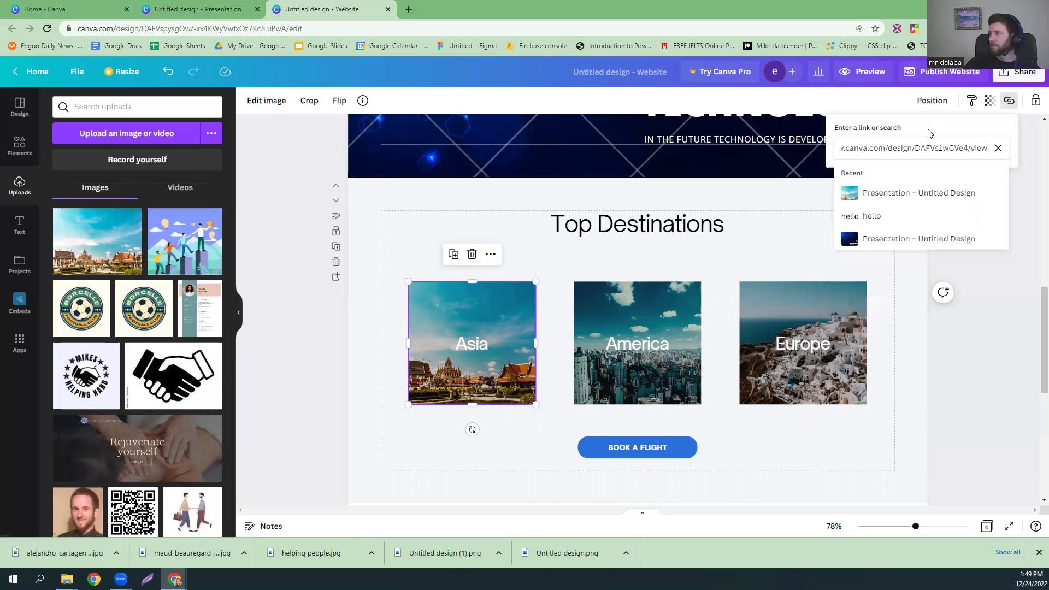
{"action": "left_click", "coordinate": [988, 187]}
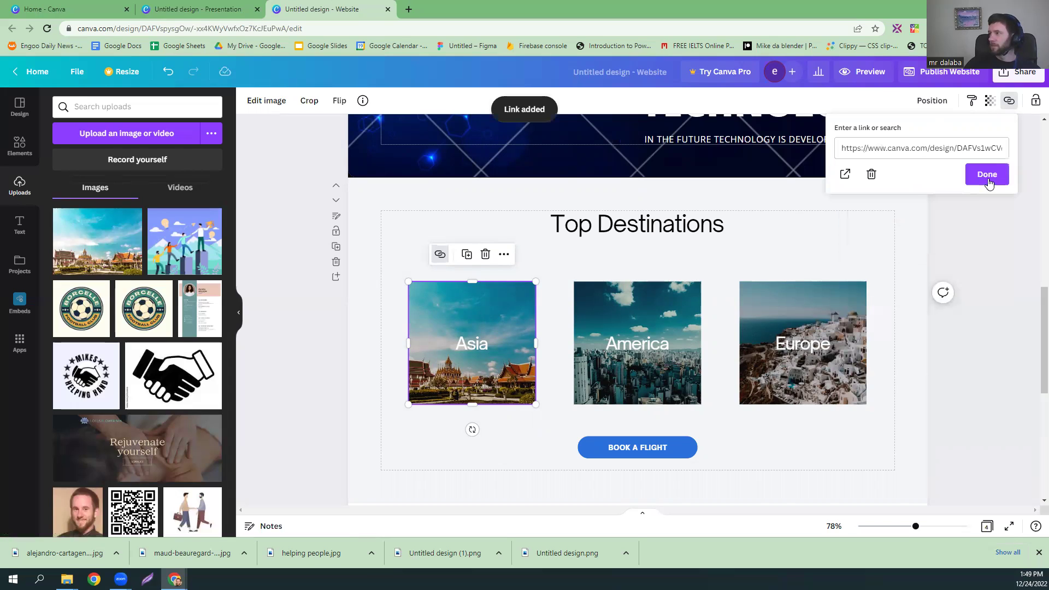
{"action": "left_click", "coordinate": [507, 369]}
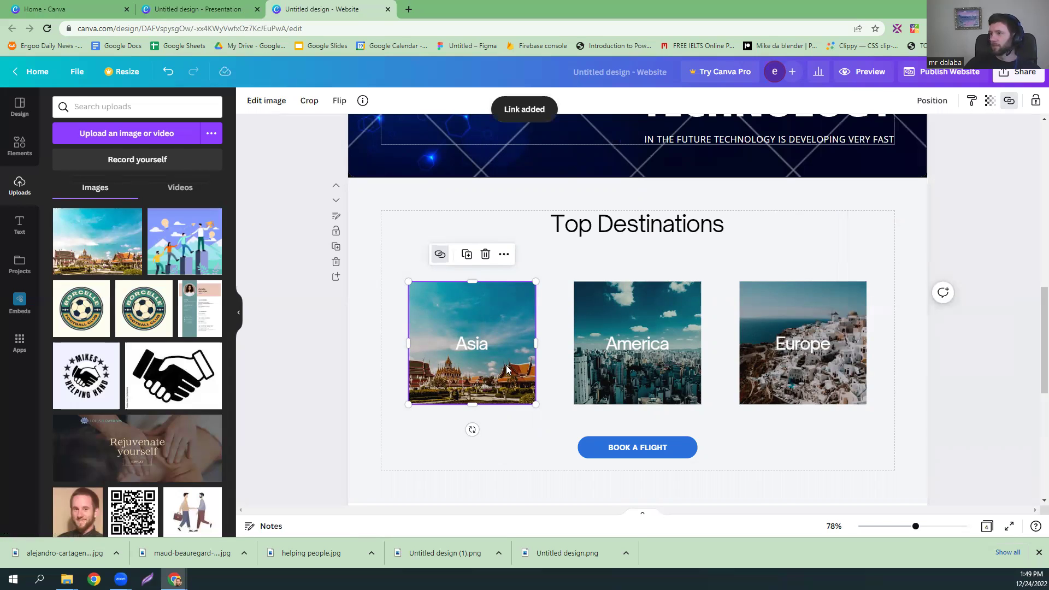
Link the Asia text label to the same presentation URL
{"action": "left_click", "coordinate": [469, 342]}
{"action": "right_click", "coordinate": [468, 342]}
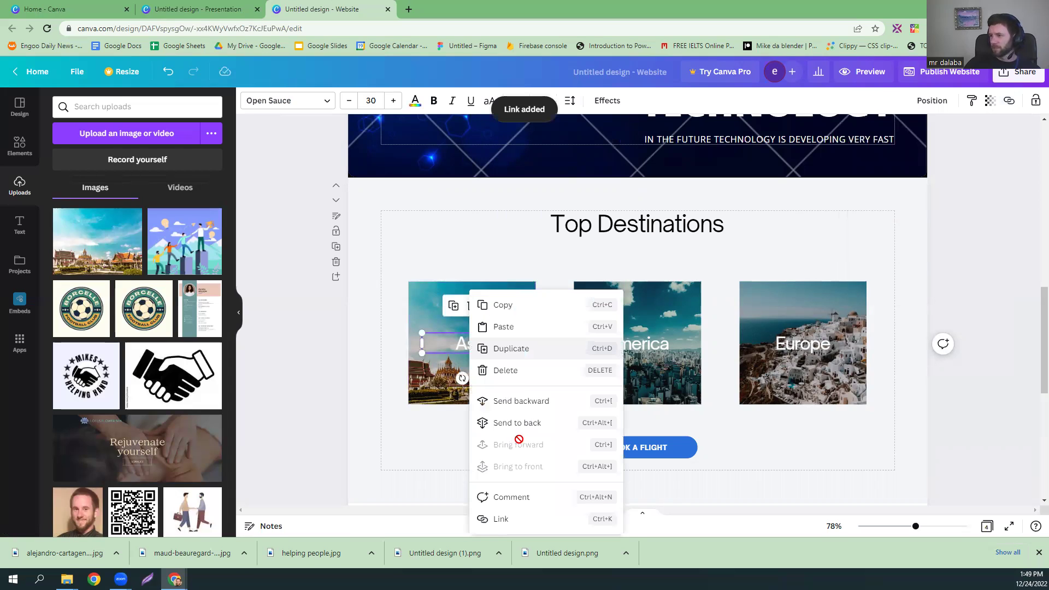
{"action": "left_click", "coordinate": [501, 519]}
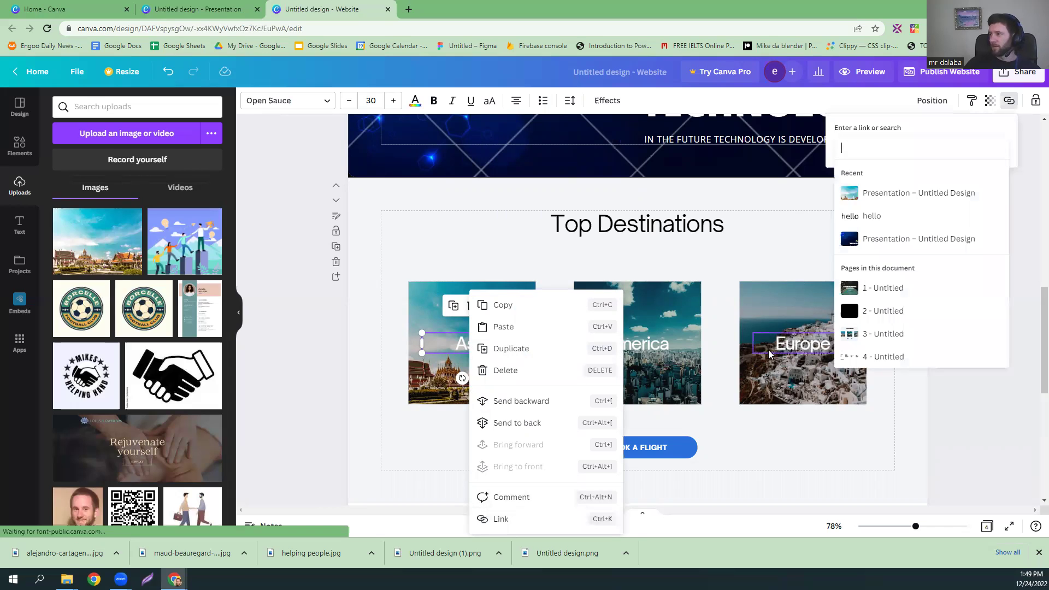
{"action": "right_click", "coordinate": [902, 155]}
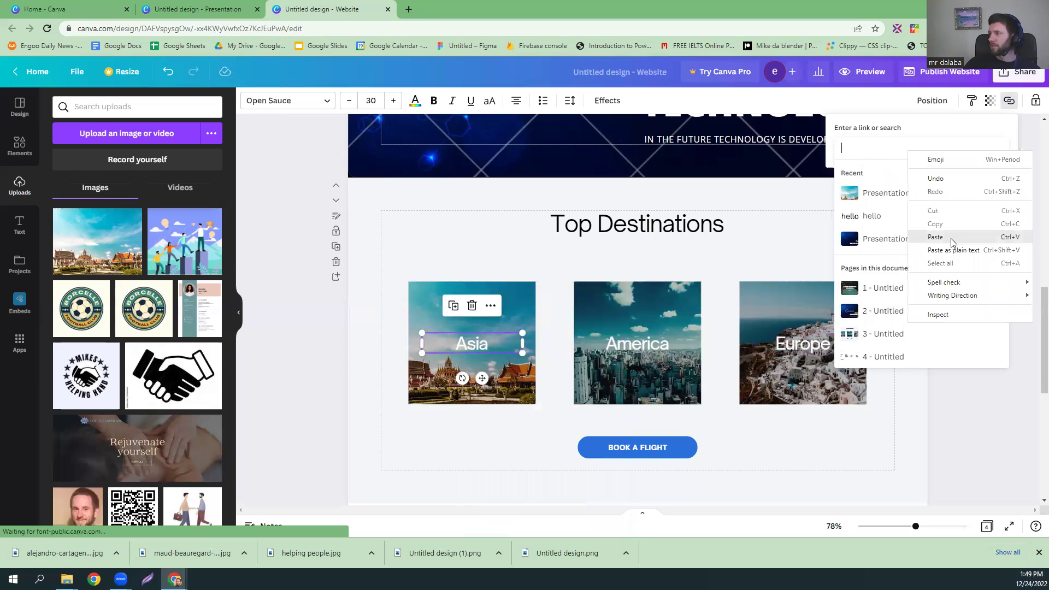
{"action": "key", "text": "Return"}
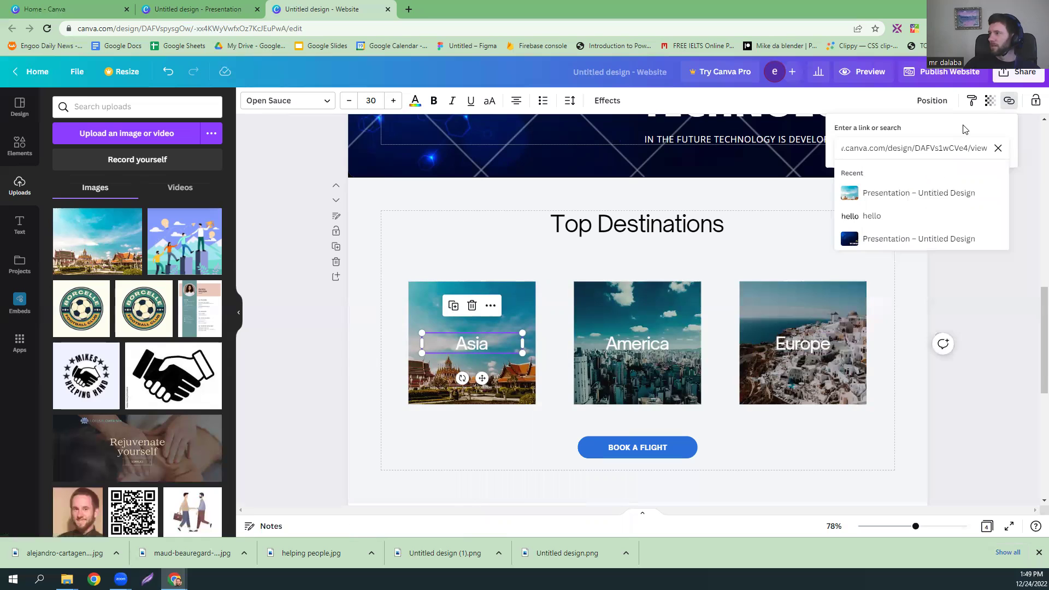
{"action": "left_click", "coordinate": [987, 178]}
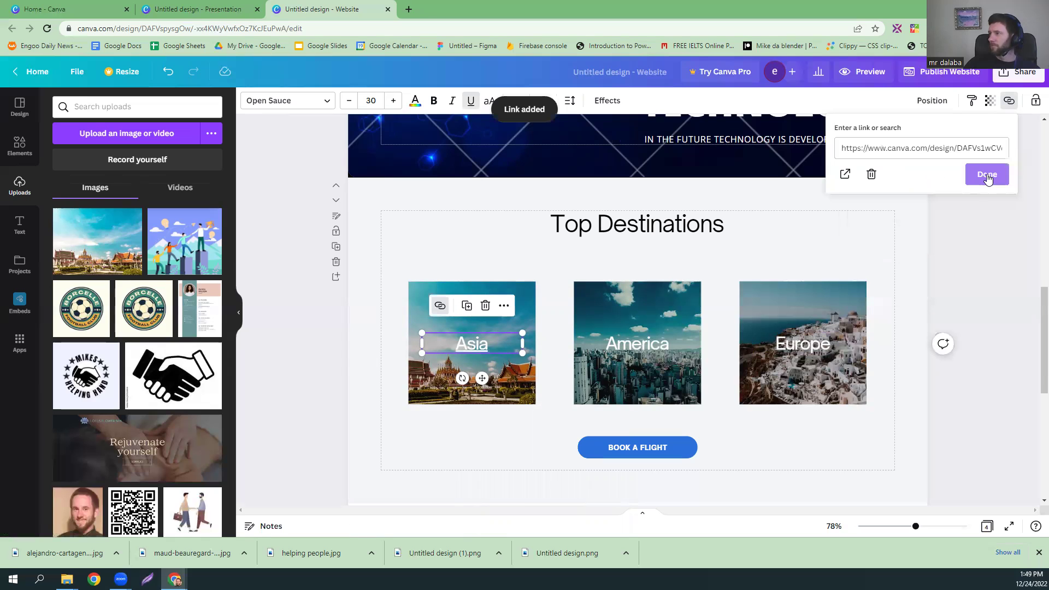
{"action": "left_click", "coordinate": [988, 174]}
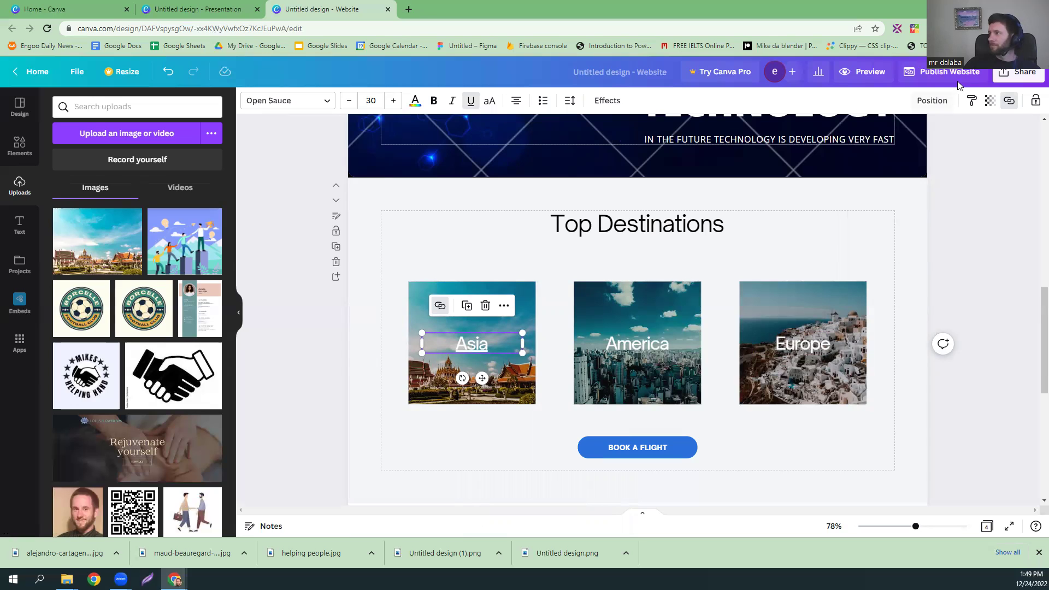
{"action": "left_click", "coordinate": [856, 71]}
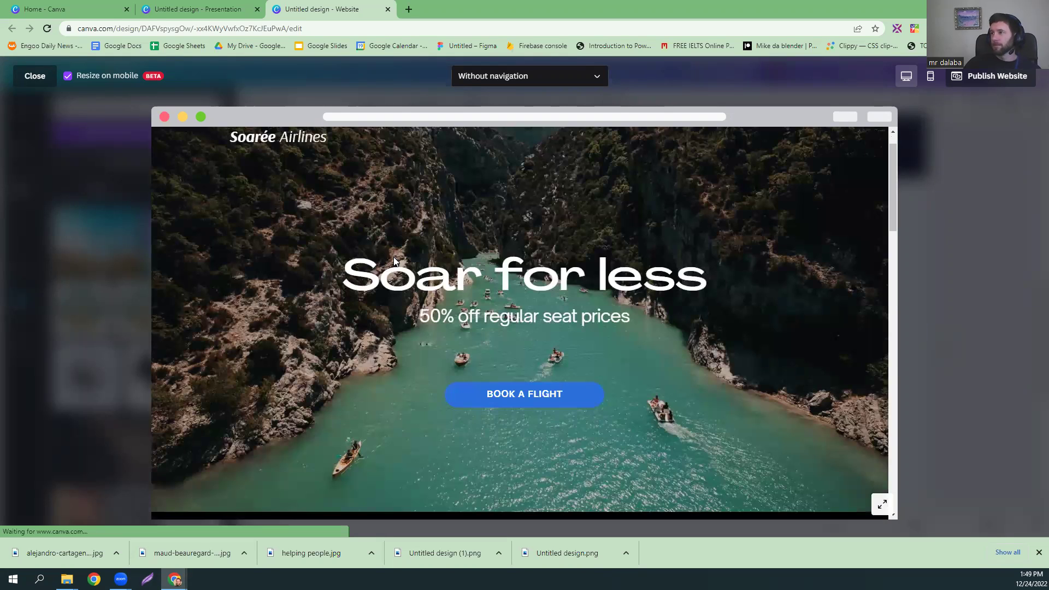
In the preview, follow the Asia link to the temple slide, then close that tab
{"action": "scroll", "coordinate": [393, 257], "scroll_direction": "down", "scroll_amount": 9}
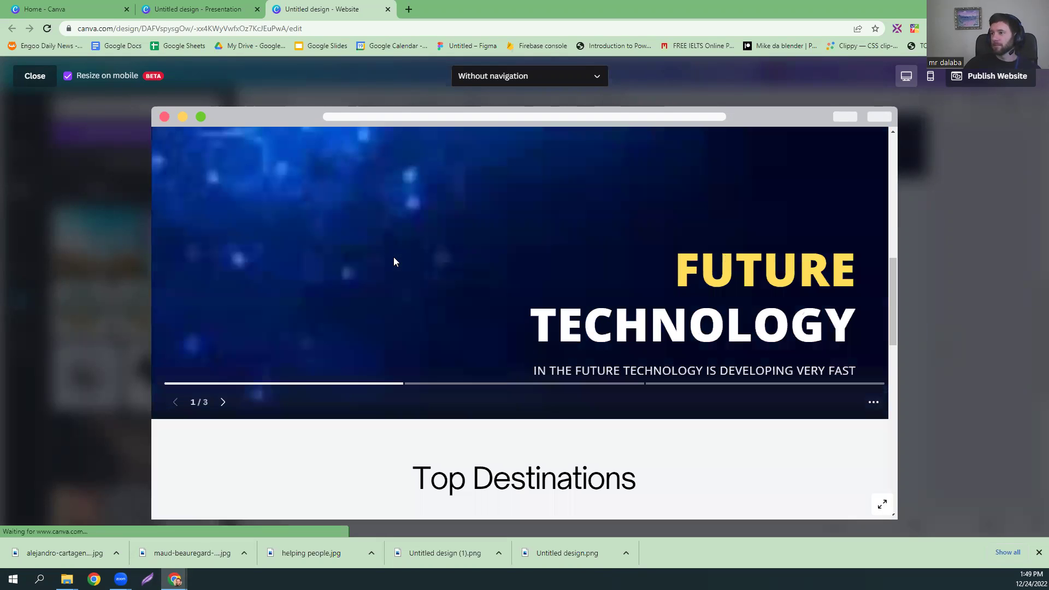
{"action": "scroll", "coordinate": [394, 262], "scroll_direction": "down", "scroll_amount": 1}
{"action": "scroll", "coordinate": [395, 262], "scroll_direction": "down", "scroll_amount": 5}
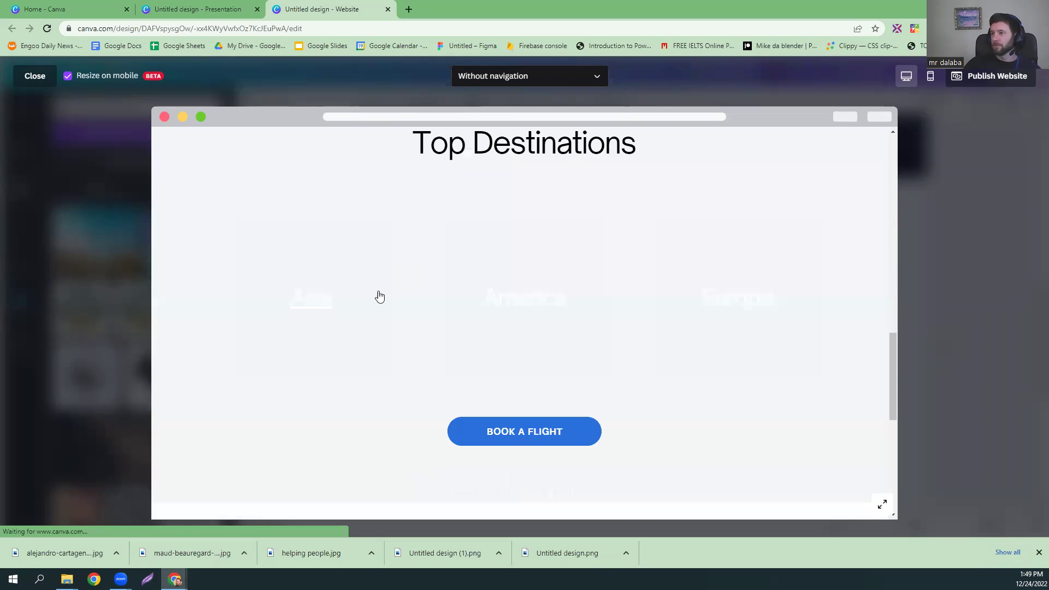
{"action": "scroll", "coordinate": [382, 290], "scroll_direction": "up", "scroll_amount": 1}
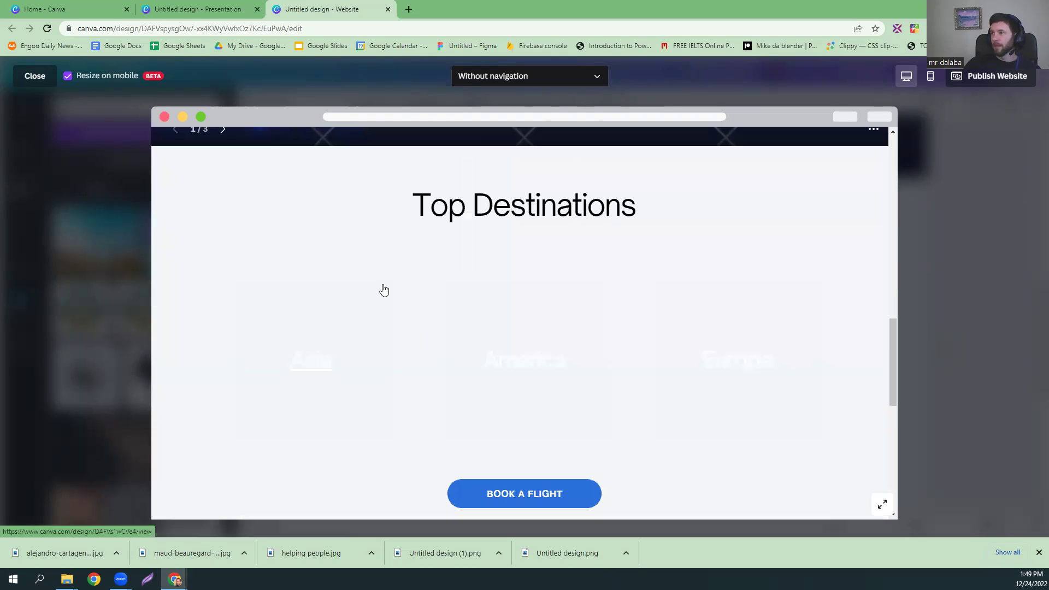
{"action": "scroll", "coordinate": [437, 404], "scroll_direction": "down", "scroll_amount": 1}
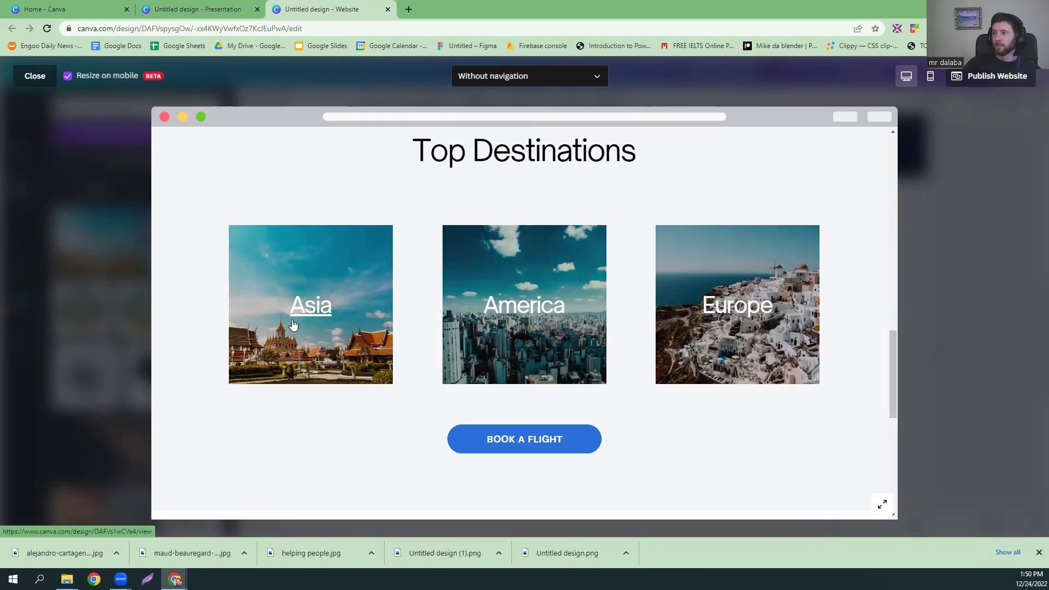
{"action": "left_click", "coordinate": [331, 263]}
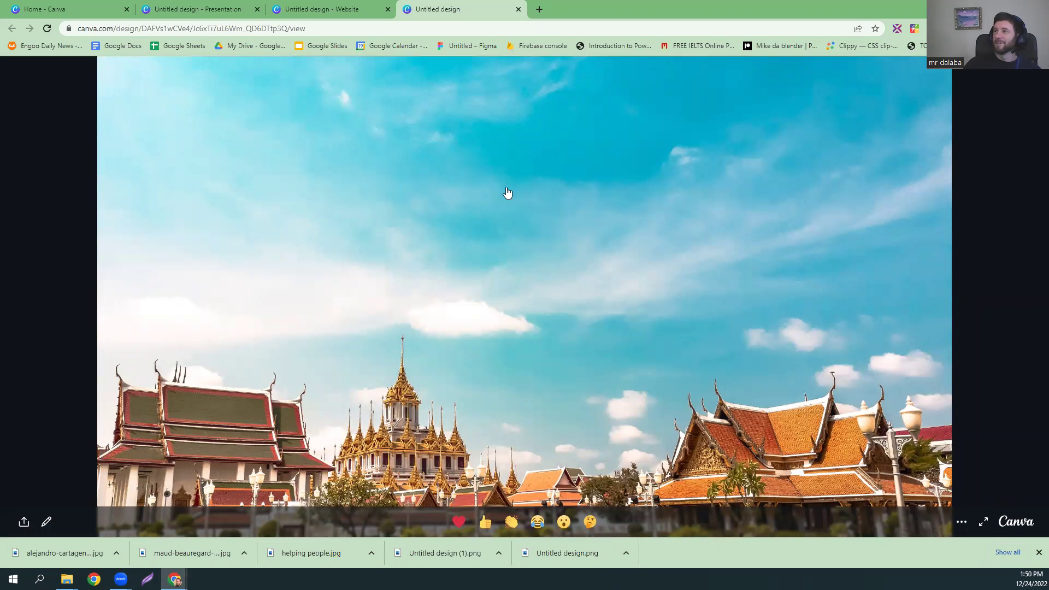
{"action": "key", "text": "ctrl+w"}
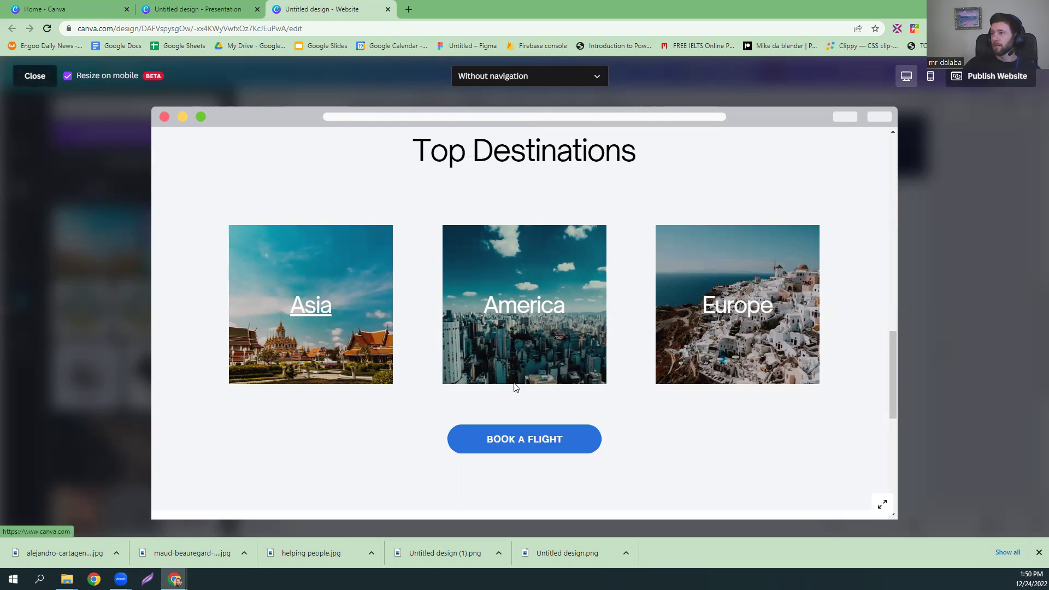
Exit the preview and make the Asia label bold with no underline
{"action": "key", "text": "Escape"}
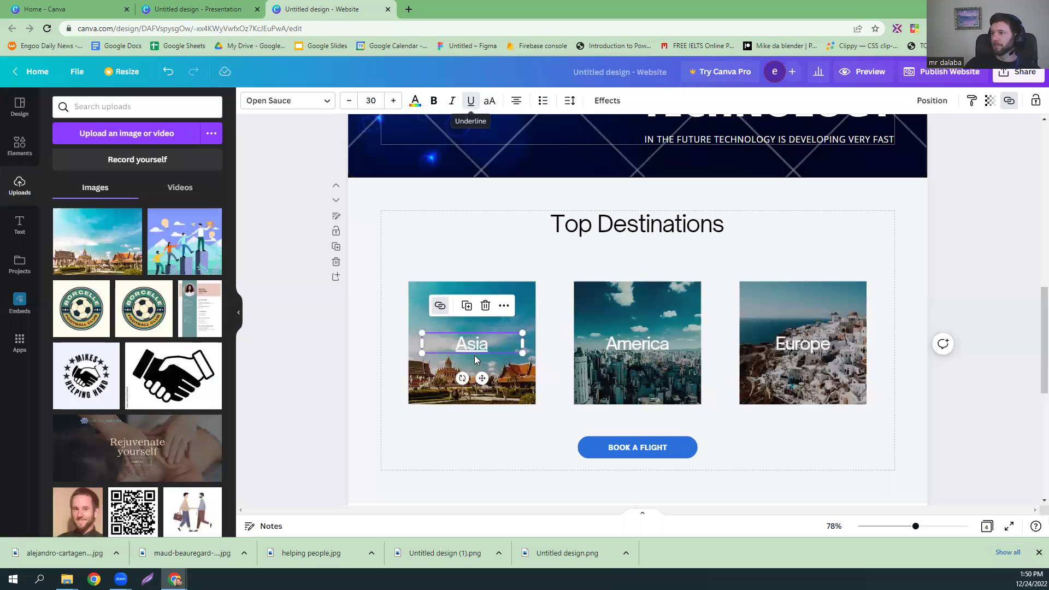
{"action": "left_click", "coordinate": [470, 102]}
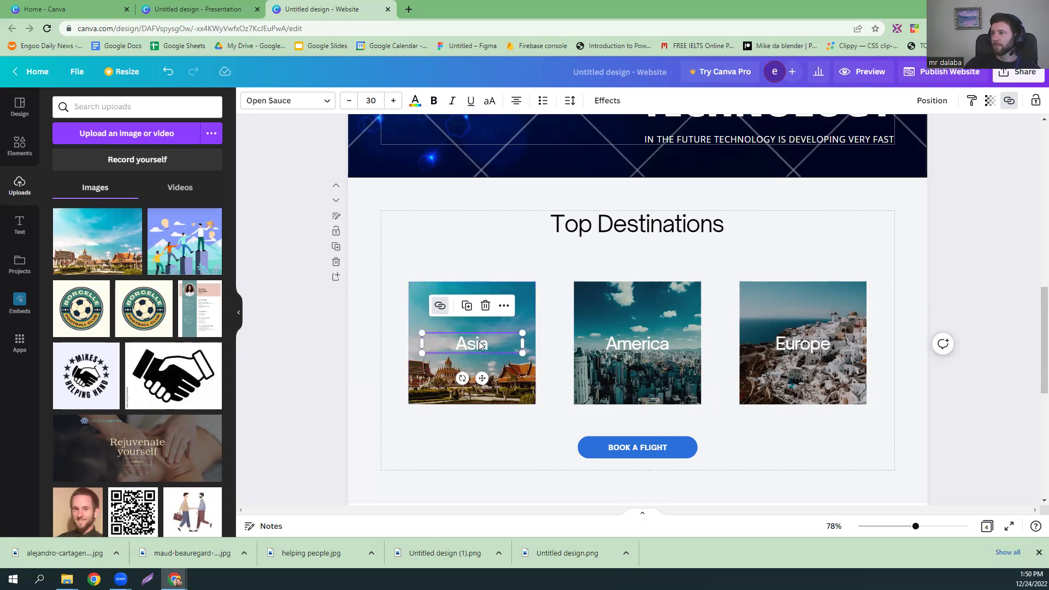
{"action": "left_click", "coordinate": [471, 102]}
{"action": "left_click", "coordinate": [472, 104]}
{"action": "left_click", "coordinate": [435, 104]}
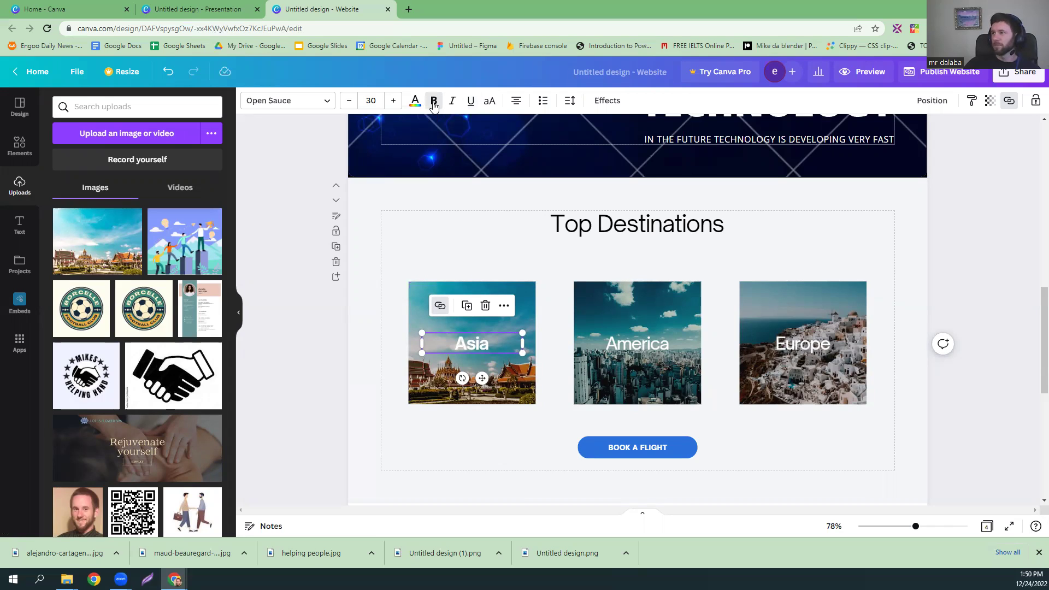